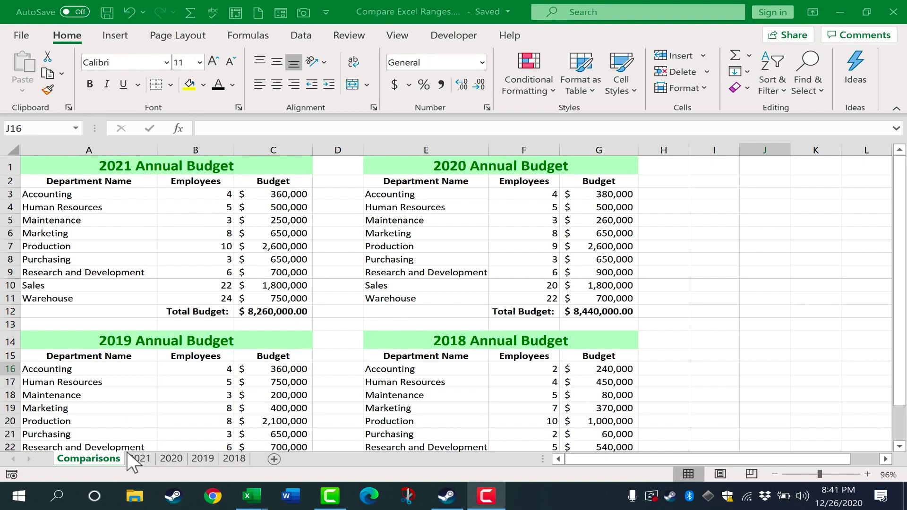
Look through the 2021, 2020, 2019 and 2018 budget sheets, then return to Comparisons
click(235, 458)
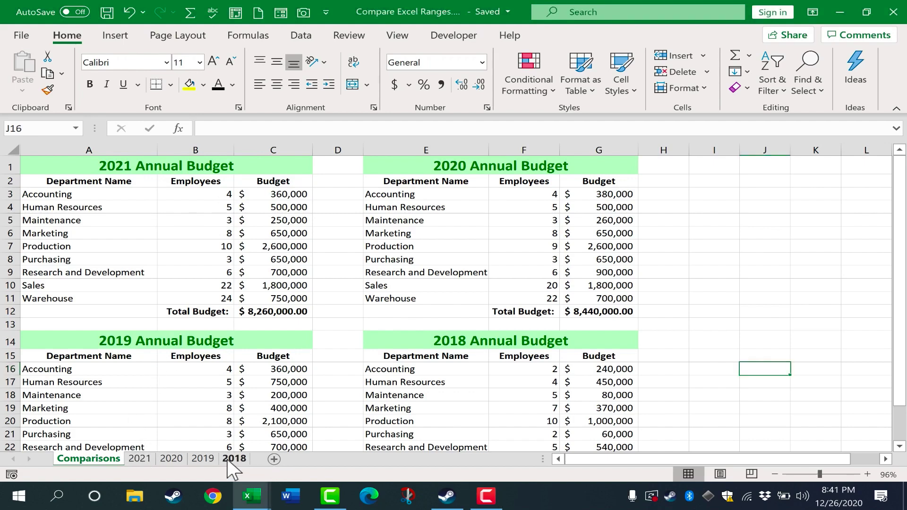
ctrl+click(205, 460)
click(132, 458)
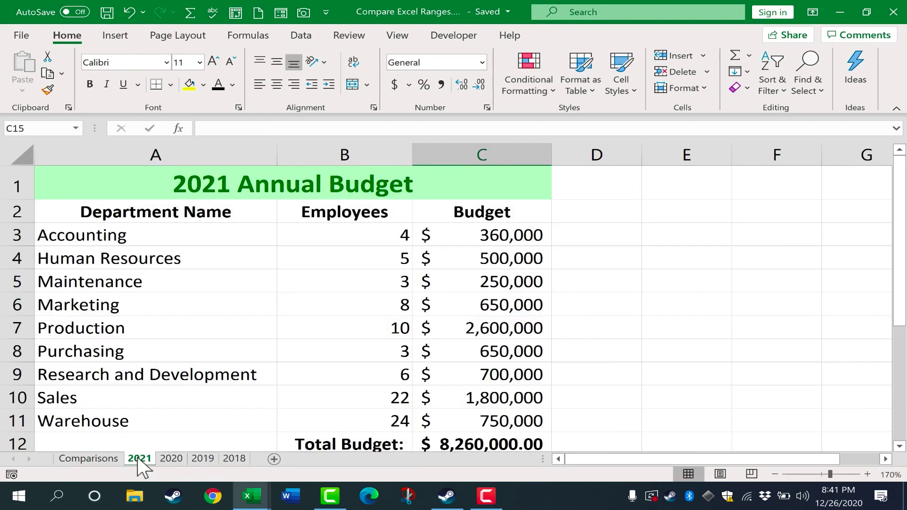
click(173, 459)
click(202, 460)
click(234, 459)
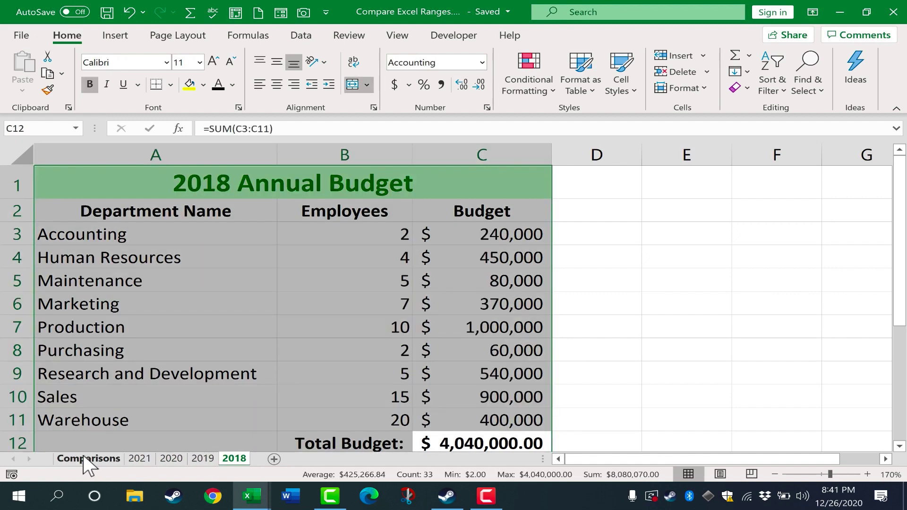
click(83, 456)
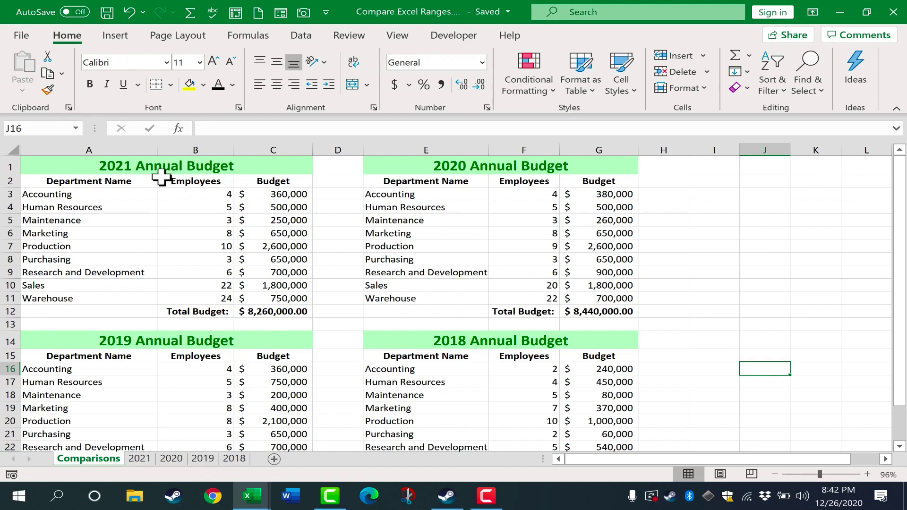
Select the 2021 table A1:C12 together with the 2020 table E1:G12
drag(70, 166, 158, 304)
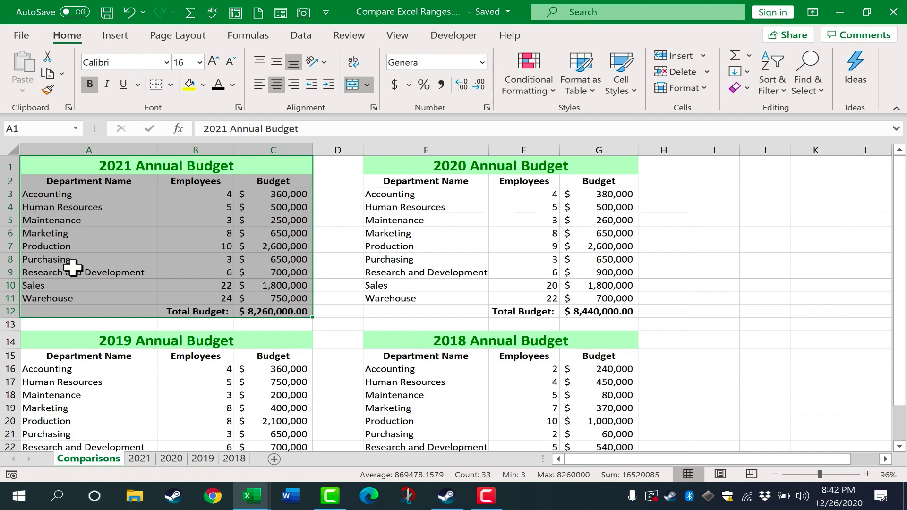
key(ctrl)
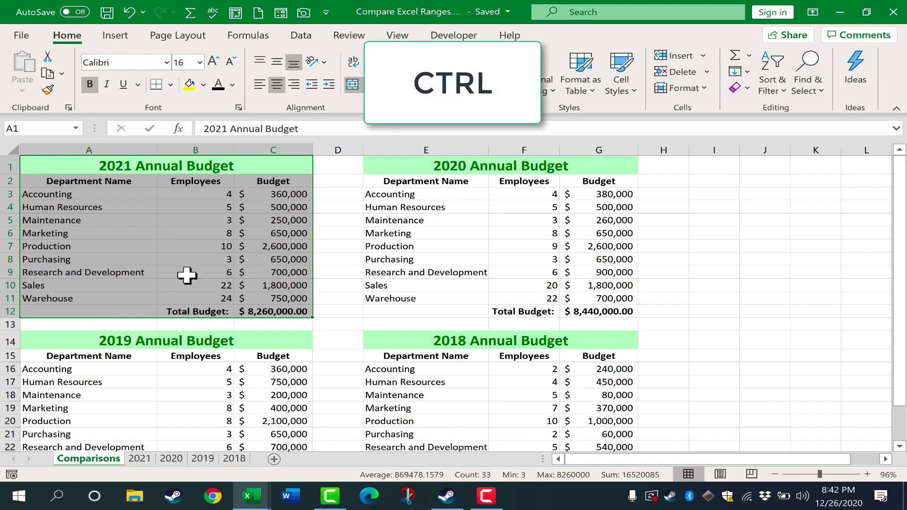
drag(446, 168, 456, 309)
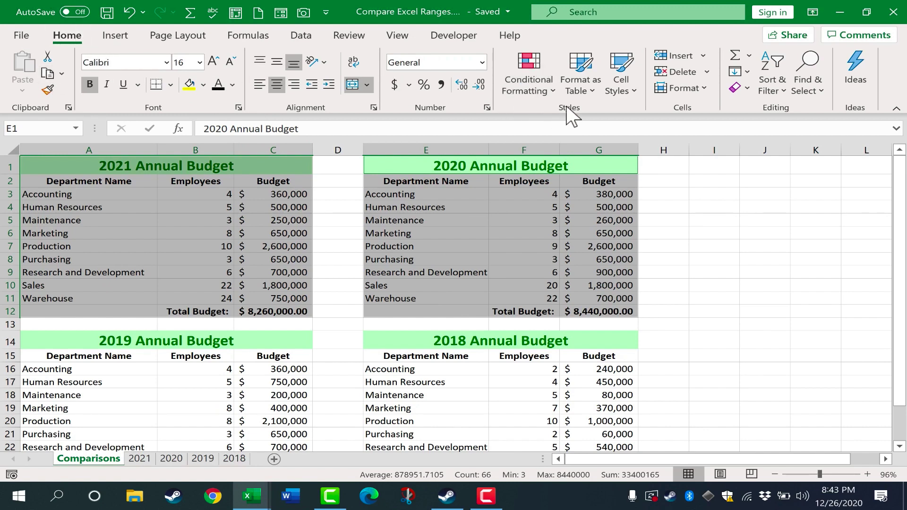
Open the Highlight Cells Rules > Duplicate Values rule for both selected budget tables
click(548, 86)
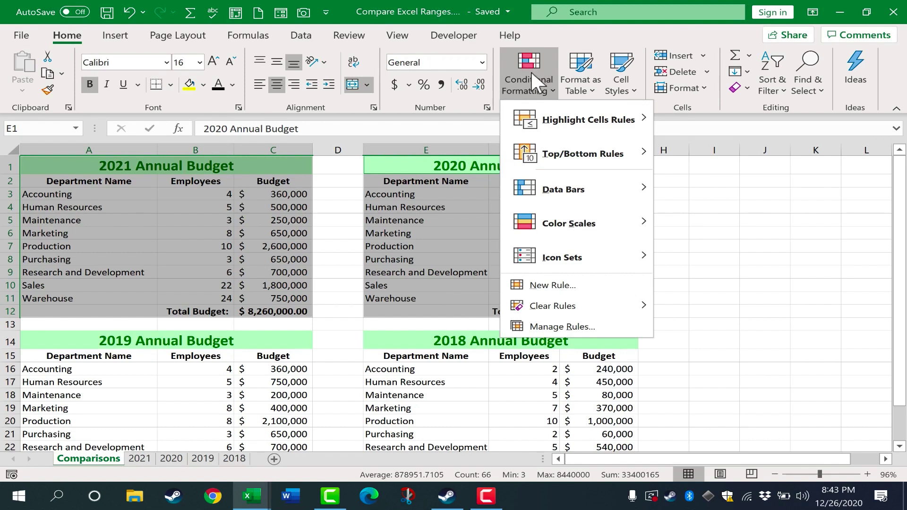
mouse_move(575, 296)
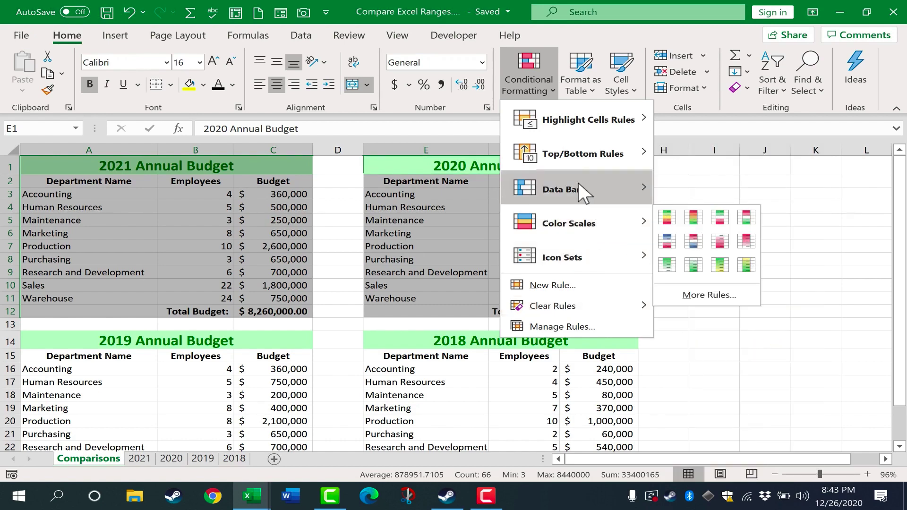
mouse_move(565, 137)
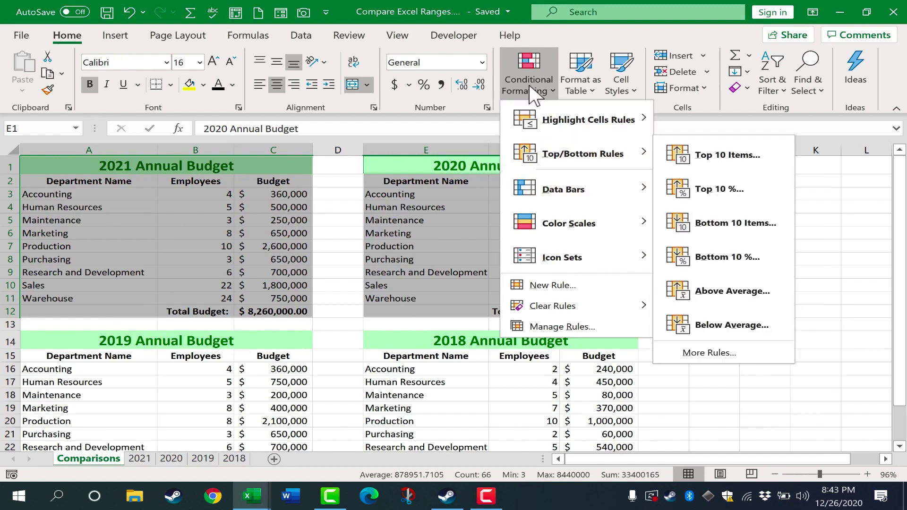
mouse_move(553, 119)
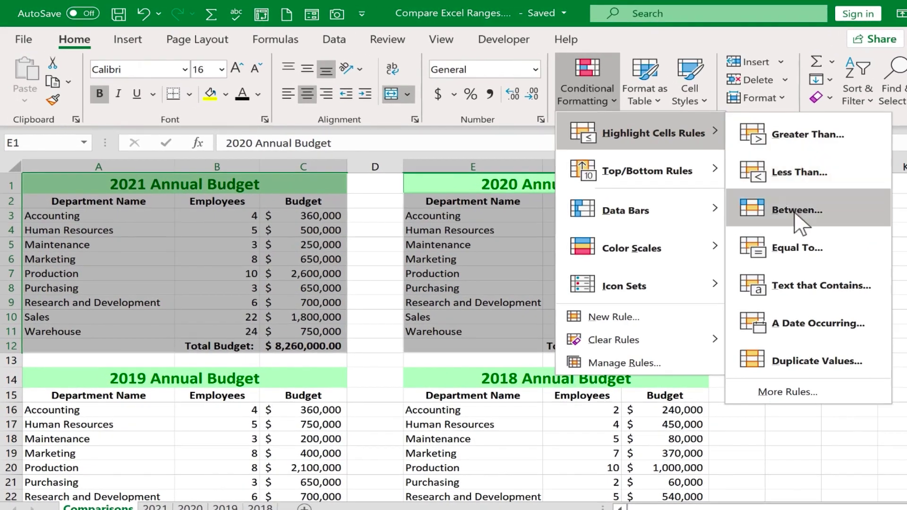
click(799, 363)
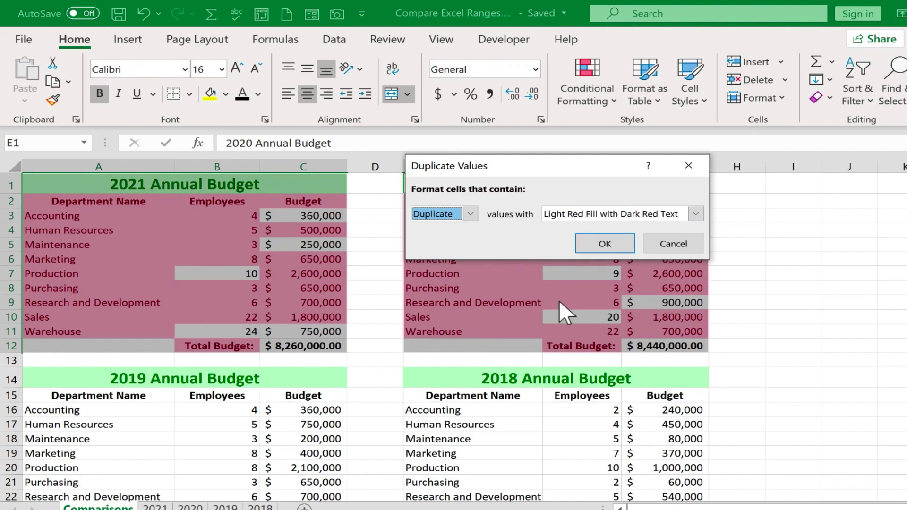
Switch the Duplicate Values rule from Duplicate to Unique and apply it
click(470, 216)
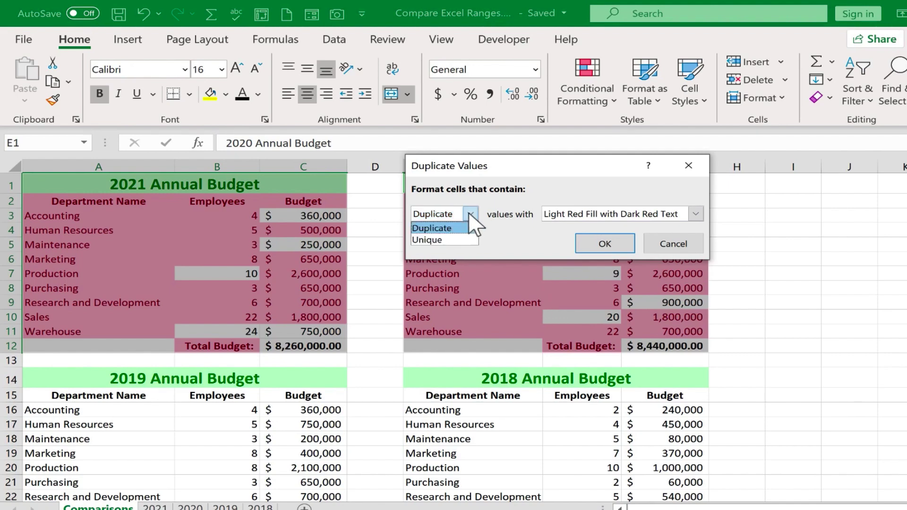
click(456, 240)
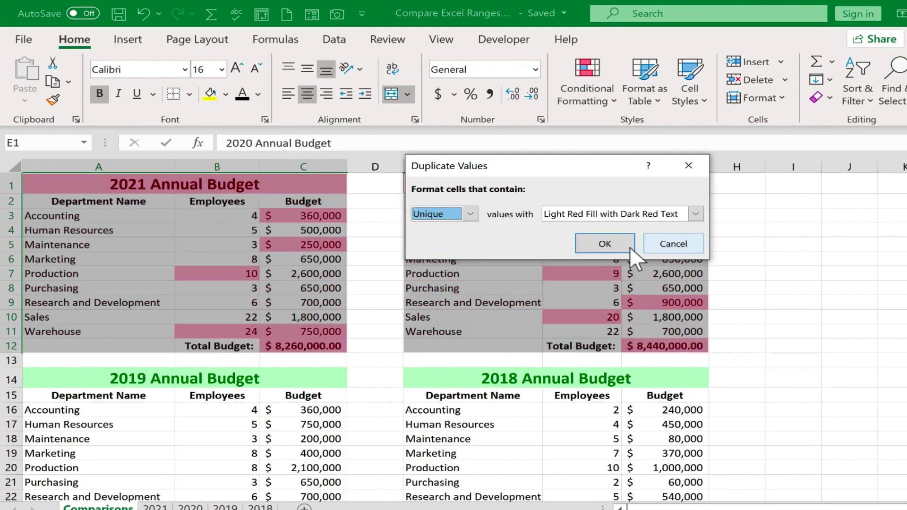
click(607, 242)
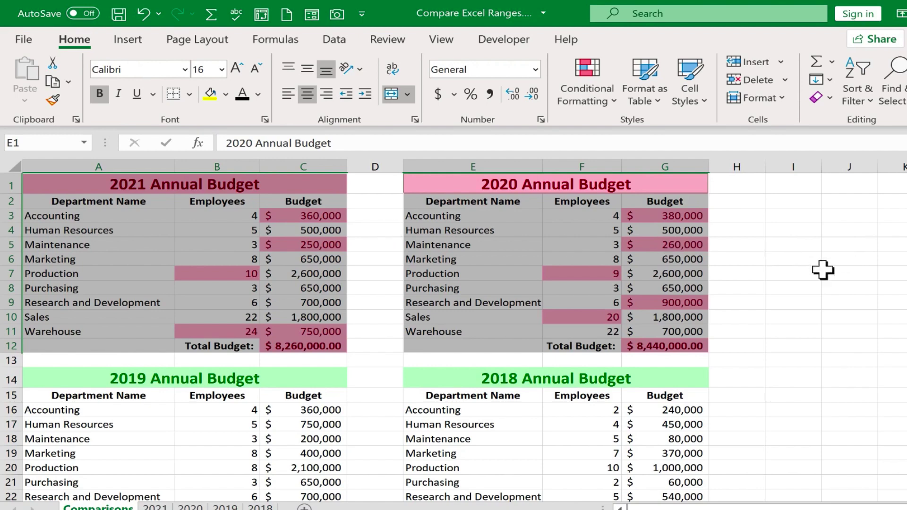
click(856, 270)
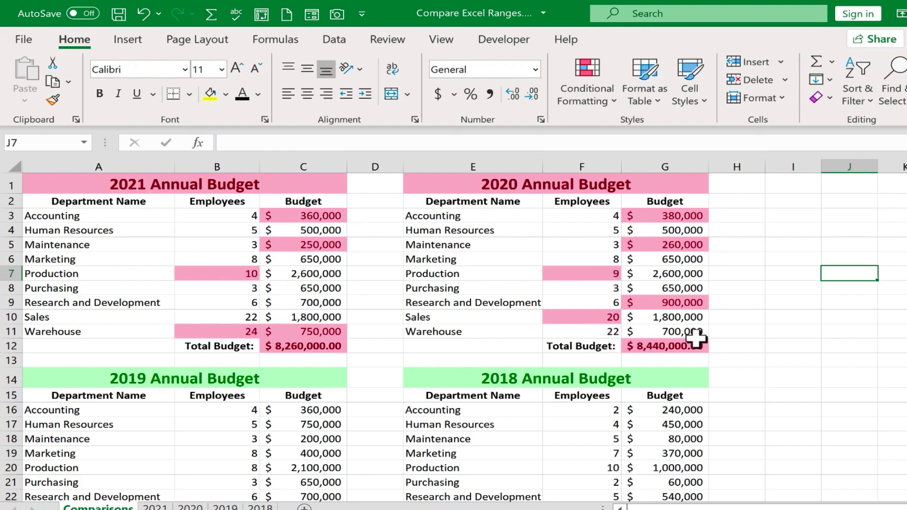
scroll(798, 336, down, 3)
scroll(794, 338, up, 3)
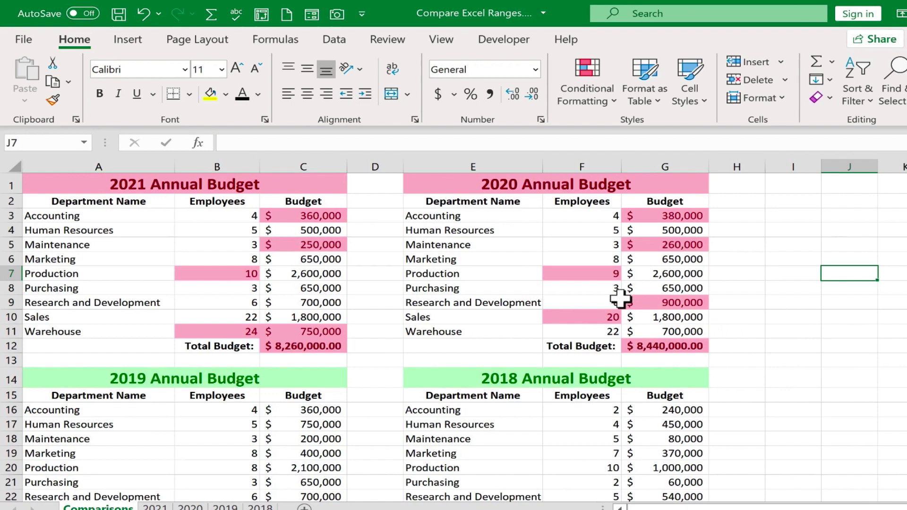
Undo the unique highlighting, then select only the Budget columns C2:C12 and G2:G12
key(ctrl+z)
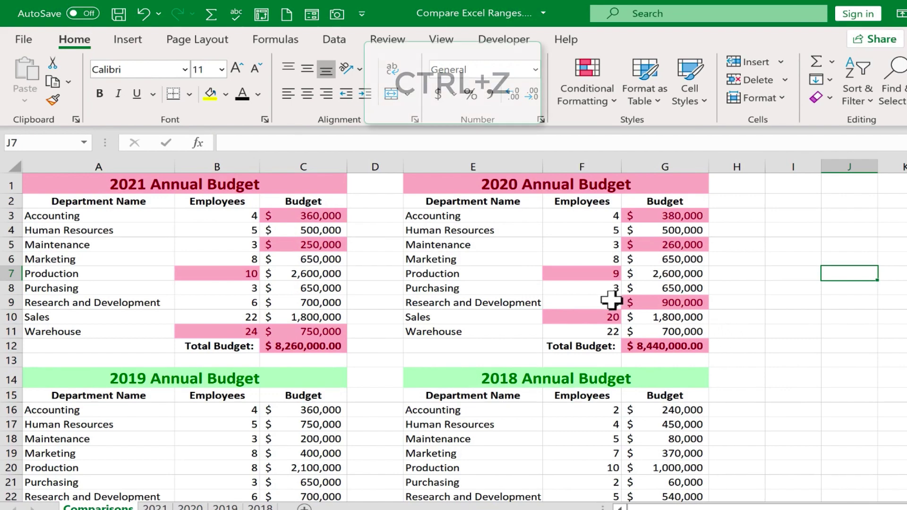
click(747, 272)
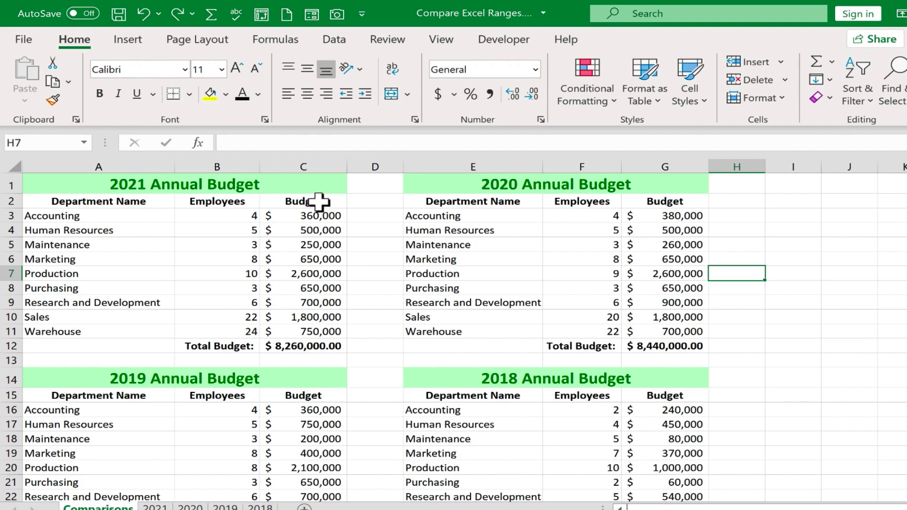
drag(319, 203, 329, 348)
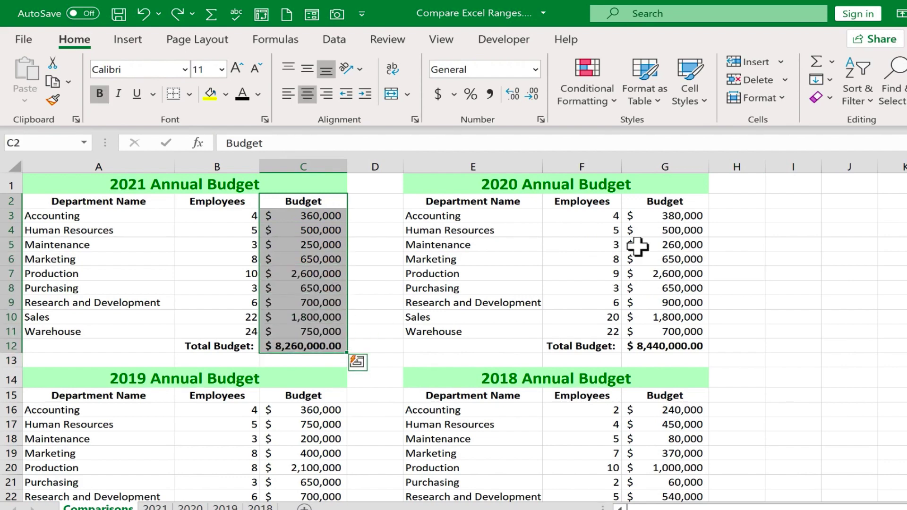
ctrl+drag(674, 200, 651, 341)
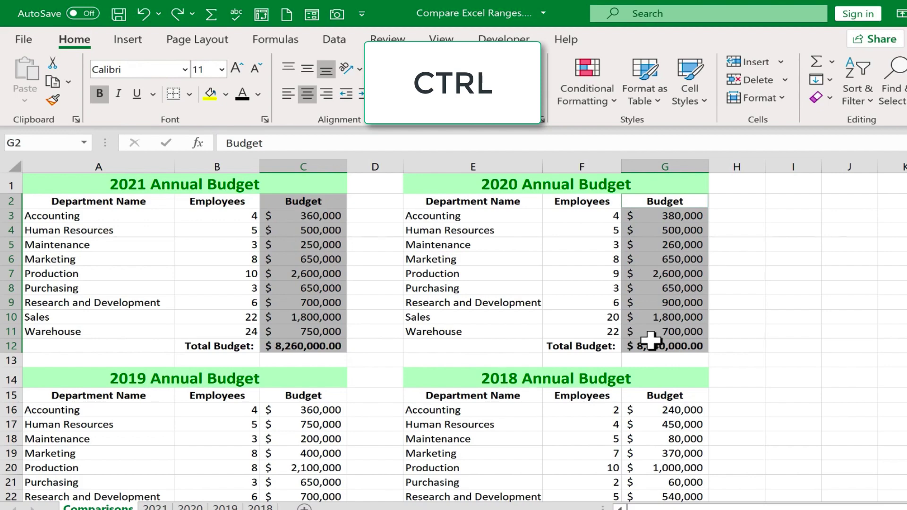
Apply a Unique-values rule with Yellow Fill with Dark Yellow Text to both Budget columns
click(598, 90)
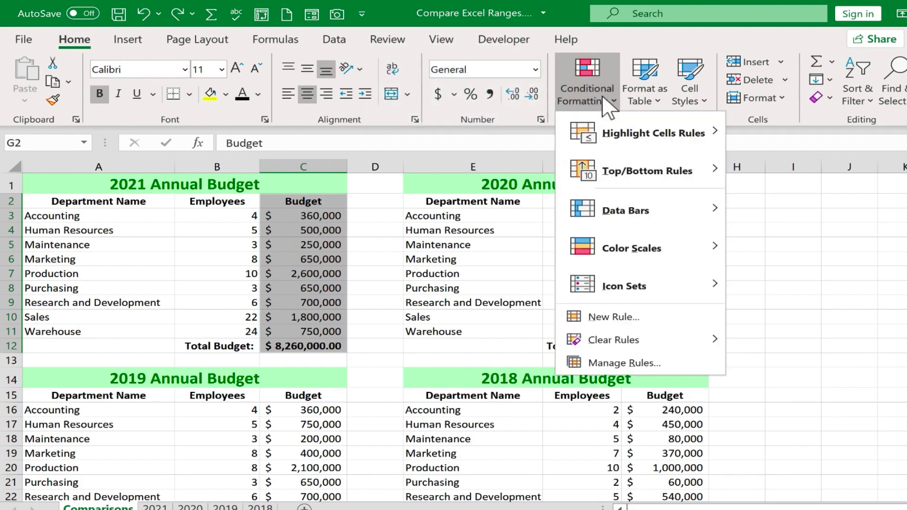
mouse_move(653, 133)
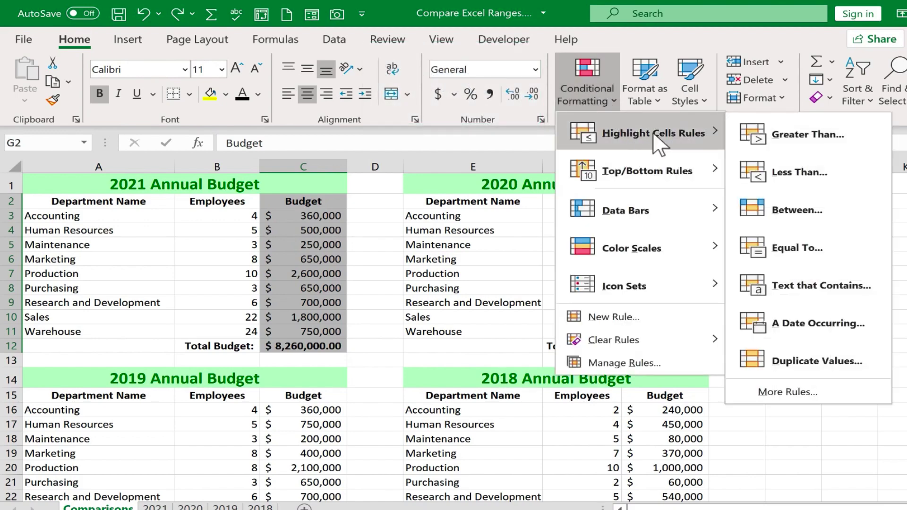
click(845, 345)
click(468, 218)
click(462, 238)
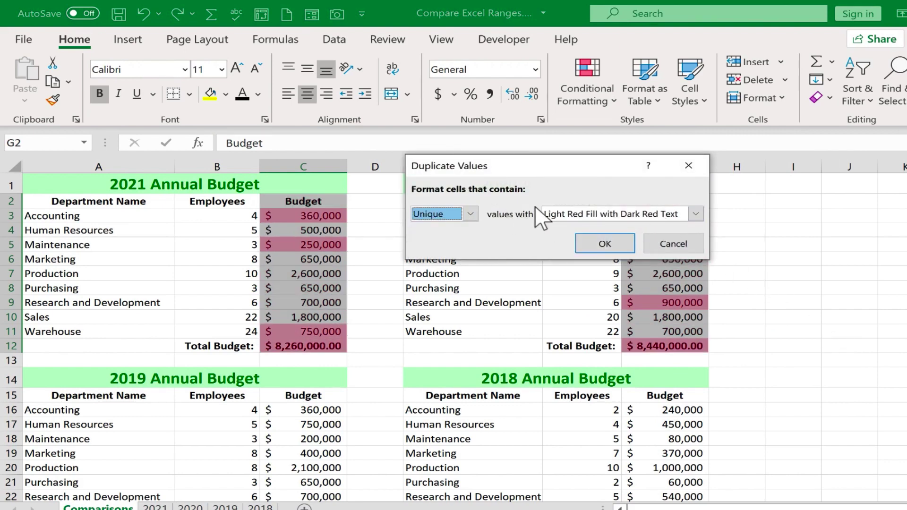
click(695, 215)
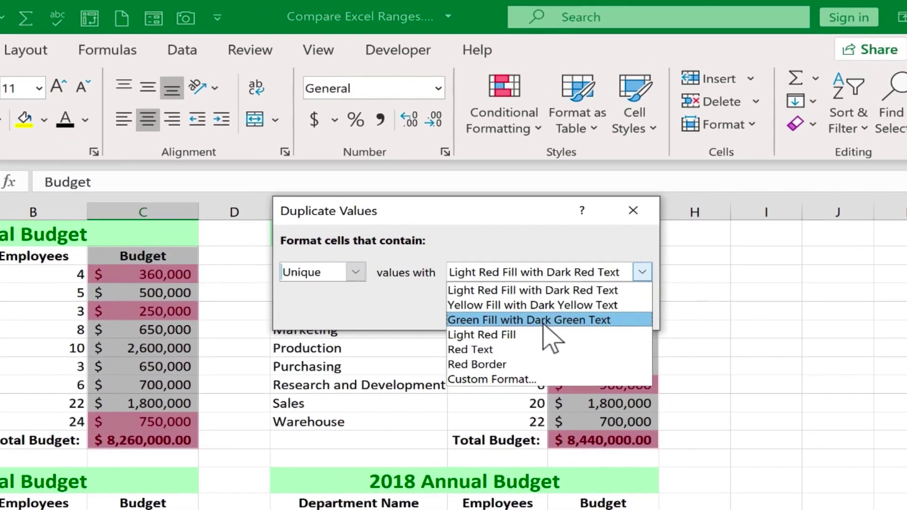
click(520, 306)
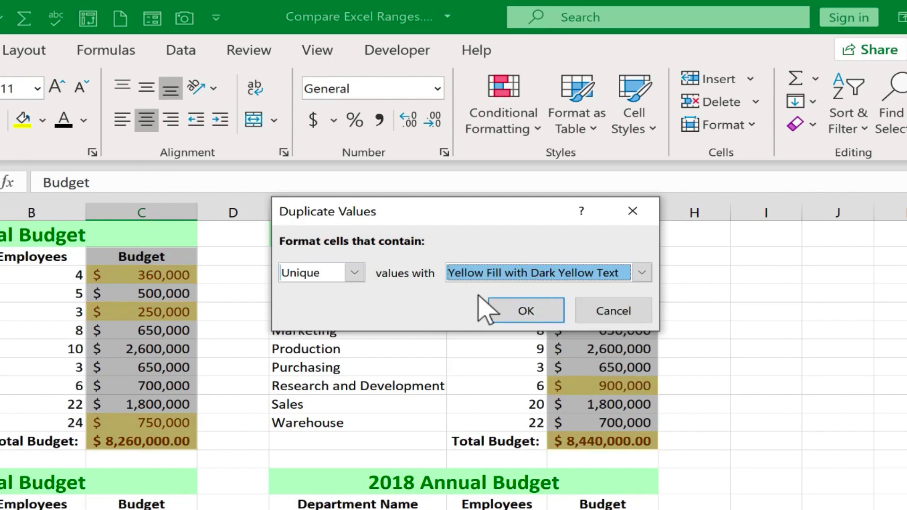
click(525, 313)
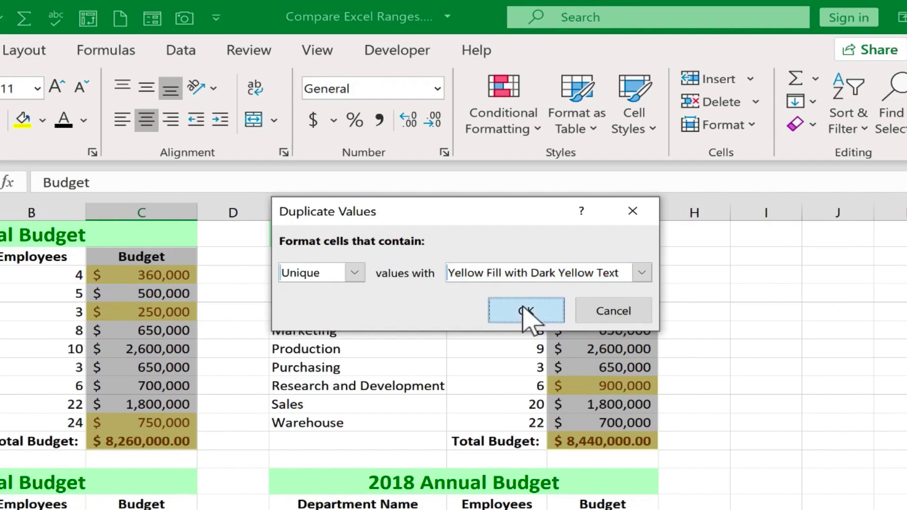
click(881, 367)
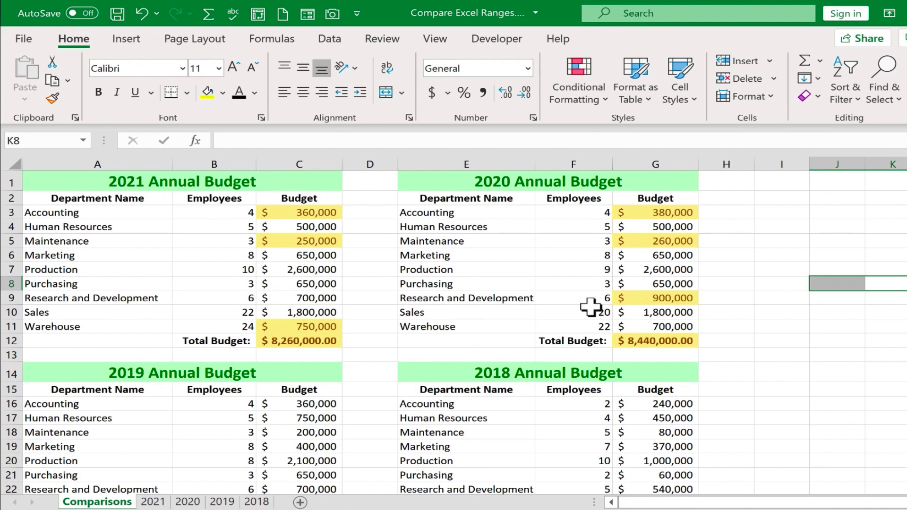
Undo the yellow conditional formatting and click cell E10 to deselect
key(ctrl+z)
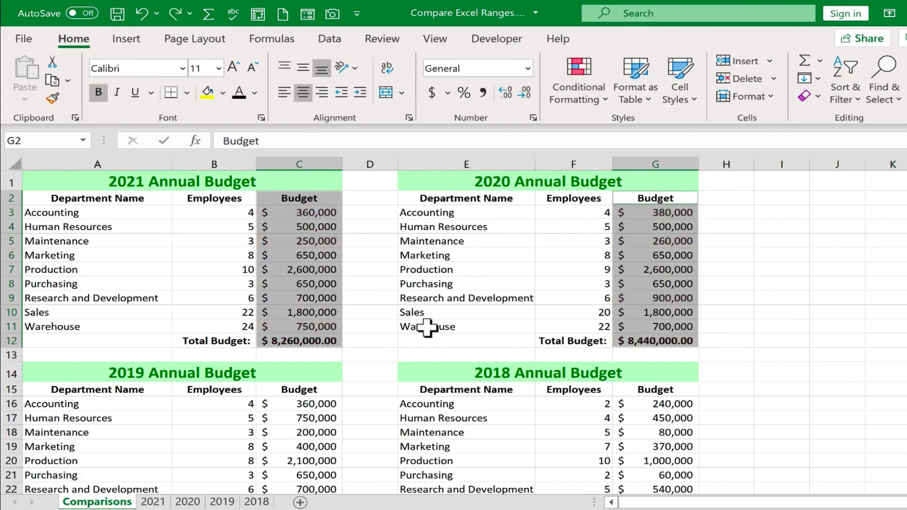
click(403, 312)
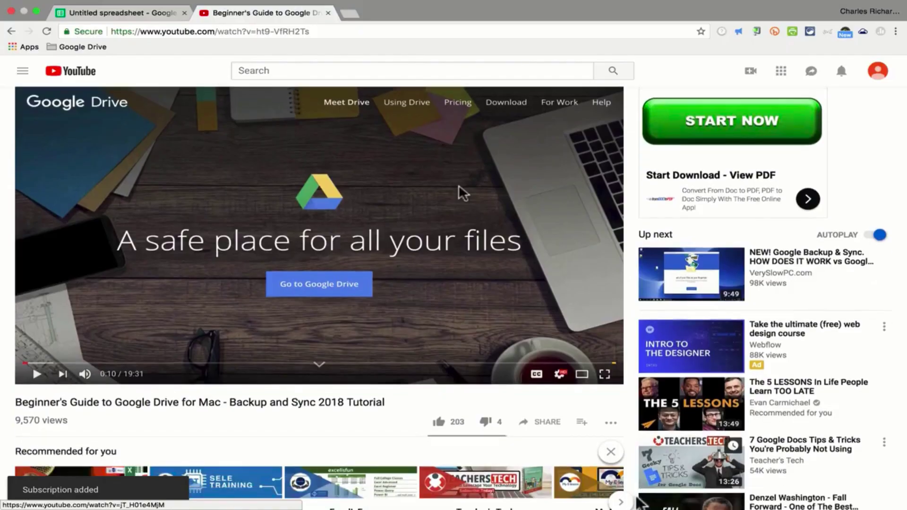
Scroll down the YouTube page toward The Excel TRANSPOSE Function video
scroll(544, 331, down, 4)
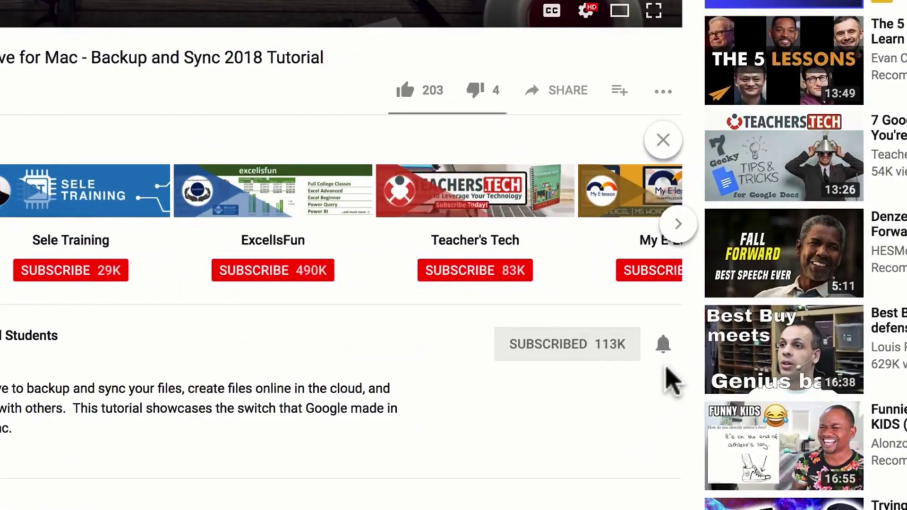